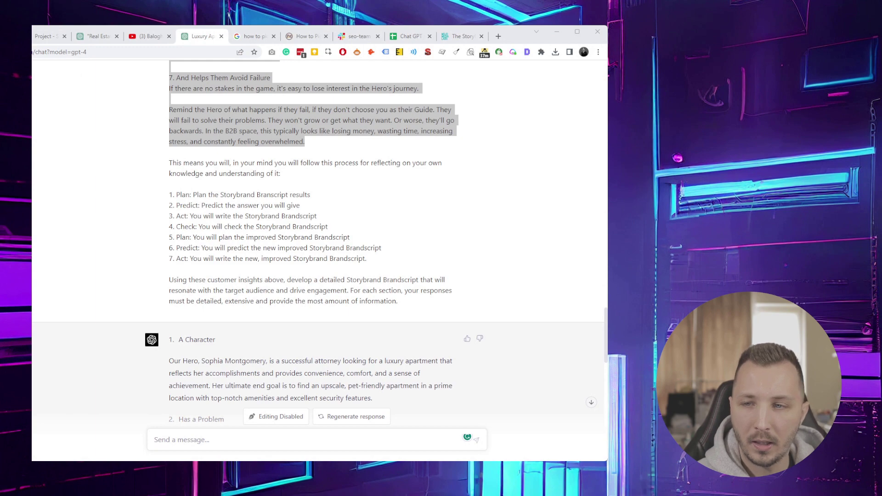
- Select all text in the ChatGPT brandscript conversation with Ctrl+A
{"action": "scroll", "coordinate": [317, 239], "scroll_direction": "down", "scroll_amount": 4}
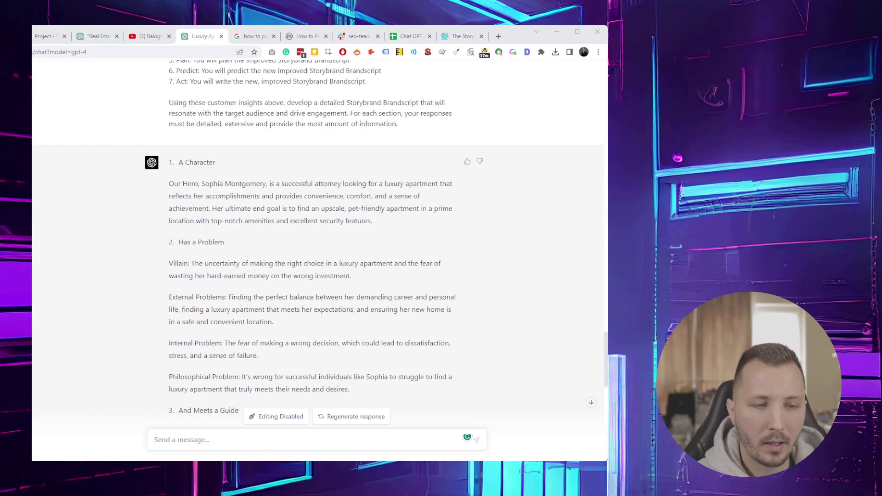
{"action": "scroll", "coordinate": [314, 243], "scroll_direction": "up", "scroll_amount": 10}
{"action": "key", "text": "ctrl+a"}
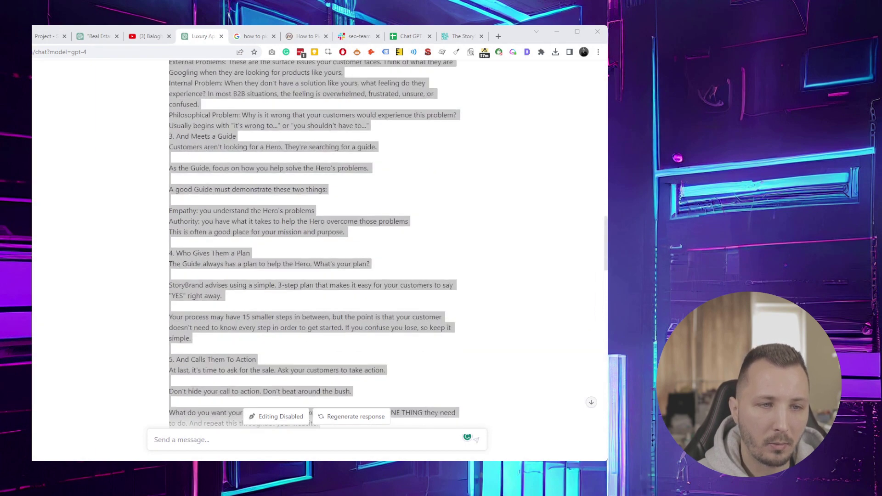
{"action": "scroll", "coordinate": [314, 243], "scroll_direction": "down", "scroll_amount": 3}
{"action": "scroll", "coordinate": [317, 239], "scroll_direction": "up", "scroll_amount": 10}
- Clear the article's highlight and bring the seven-part StoryBrand Framework list into view
{"action": "left_click", "coordinate": [457, 36]}
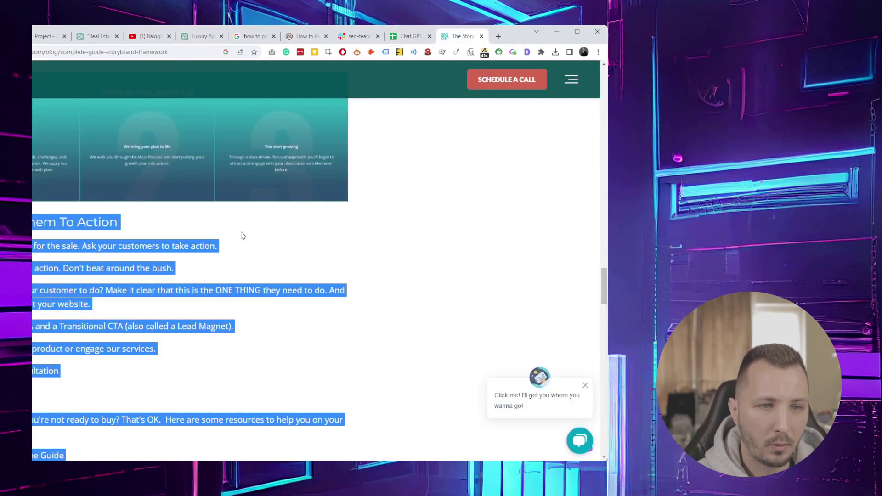
{"action": "scroll", "coordinate": [408, 230], "scroll_direction": "up", "scroll_amount": 5}
{"action": "scroll", "coordinate": [301, 212], "scroll_direction": "up", "scroll_amount": 15}
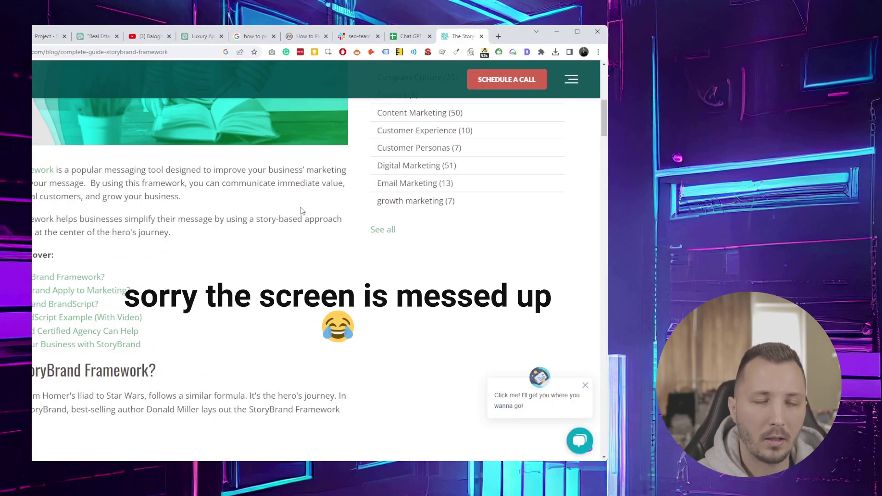
{"action": "scroll", "coordinate": [301, 209], "scroll_direction": "up", "scroll_amount": 8}
{"action": "scroll", "coordinate": [298, 200], "scroll_direction": "down", "scroll_amount": 9}
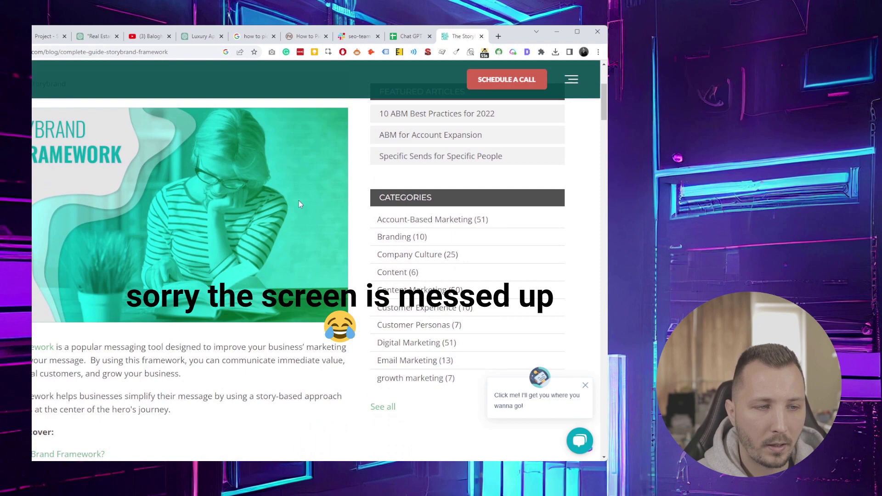
{"action": "scroll", "coordinate": [296, 194], "scroll_direction": "up", "scroll_amount": 8}
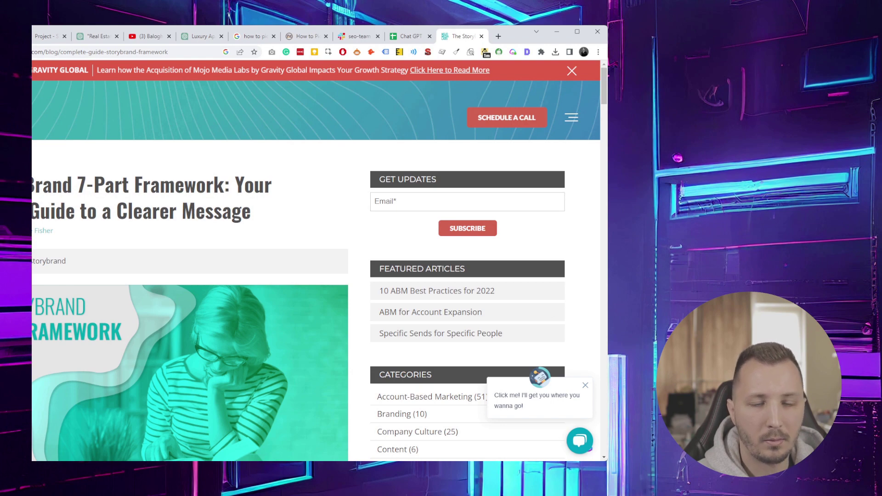
{"action": "scroll", "coordinate": [86, 180], "scroll_direction": "down", "scroll_amount": 10}
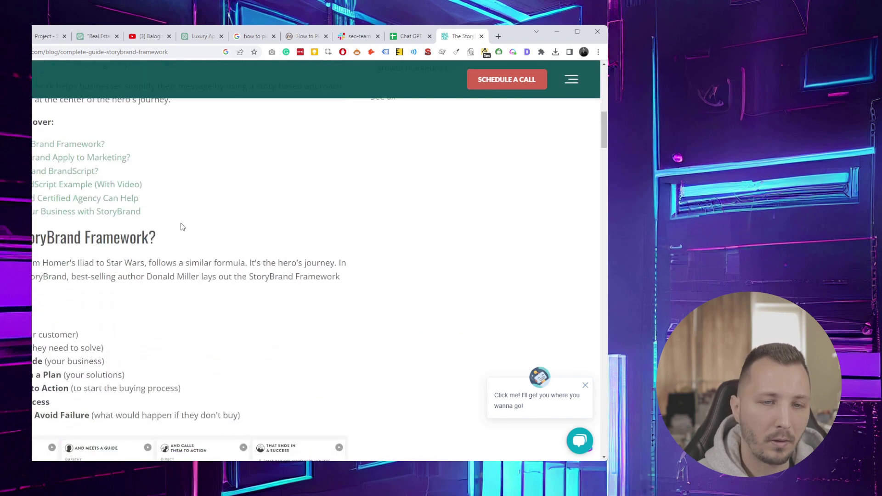
{"action": "scroll", "coordinate": [183, 226], "scroll_direction": "down", "scroll_amount": 1}
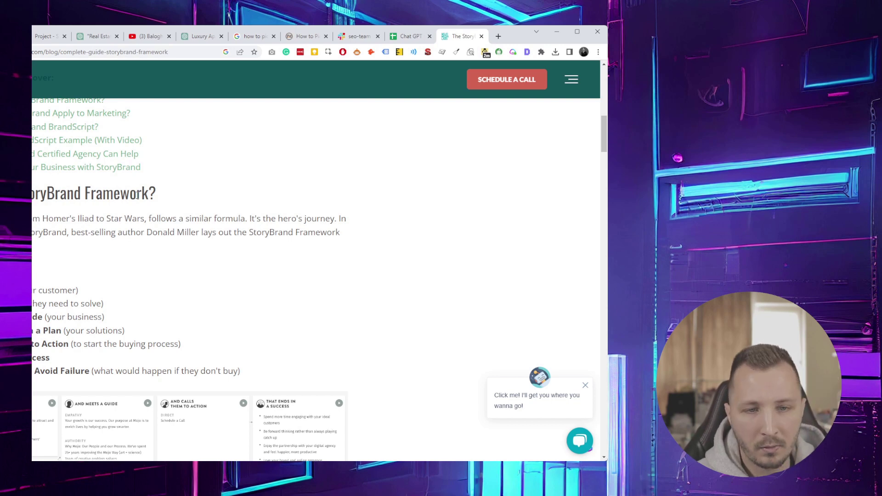
- Highlight the call-to-action step in the seven-part framework list
{"action": "scroll", "coordinate": [99, 223], "scroll_direction": "down", "scroll_amount": 1}
{"action": "scroll", "coordinate": [111, 211], "scroll_direction": "down", "scroll_amount": 1}
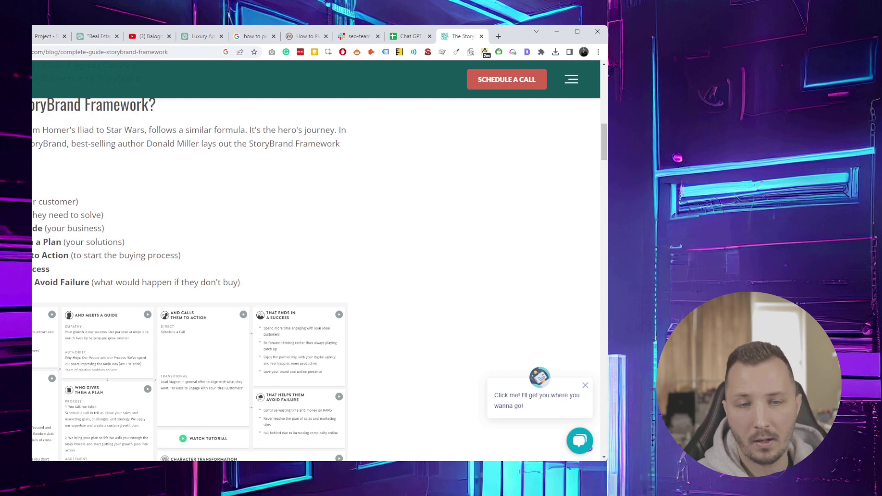
{"action": "mouse_move", "coordinate": [34, 242]}
{"action": "left_mouse_down"}
{"action": "mouse_move", "coordinate": [58, 254]}
{"action": "mouse_move", "coordinate": [41, 256]}
{"action": "left_mouse_up"}
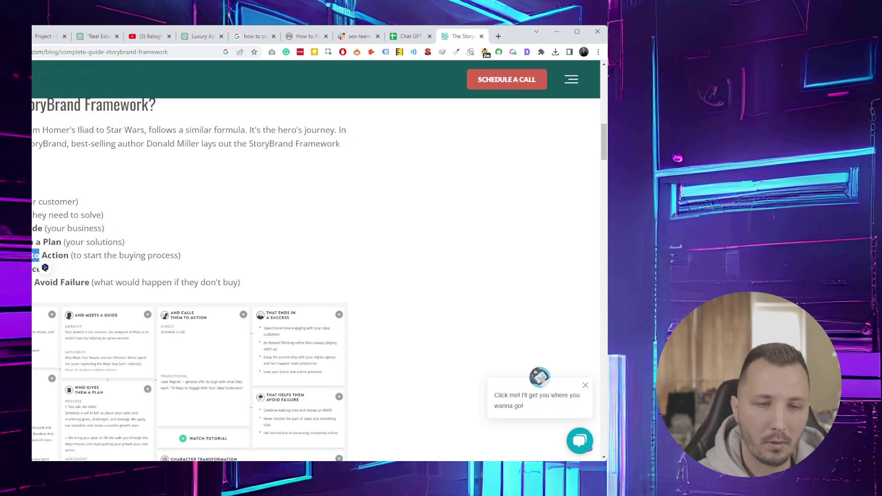
{"action": "scroll", "coordinate": [79, 222], "scroll_direction": "down", "scroll_amount": 7}
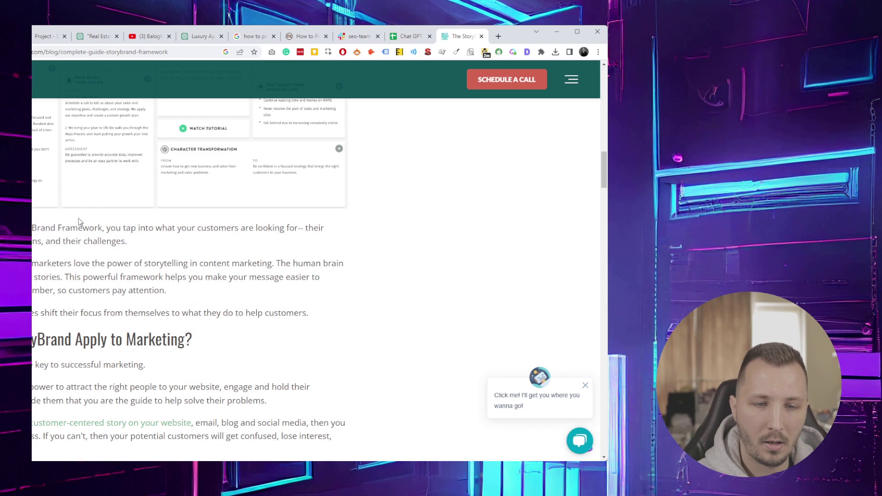
{"action": "scroll", "coordinate": [79, 222], "scroll_direction": "up", "scroll_amount": 2}
{"action": "scroll", "coordinate": [79, 222], "scroll_direction": "down", "scroll_amount": 12}
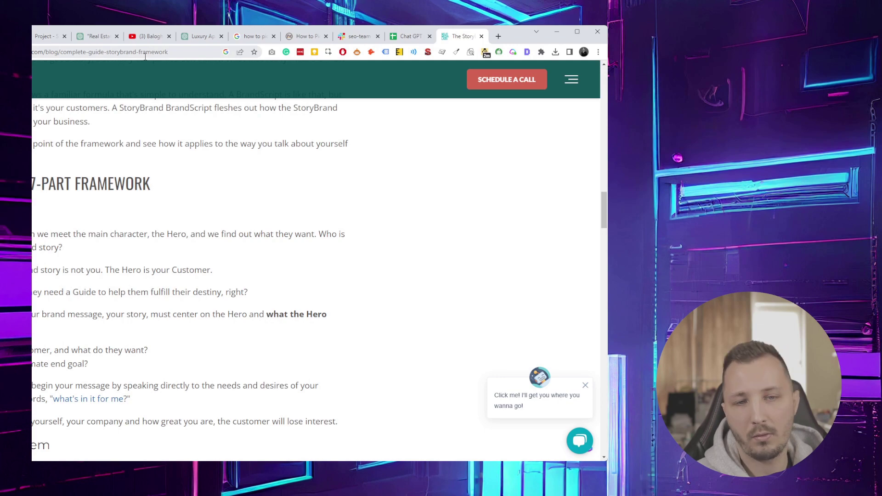
- Review the framework breakdowns of the Problem, the Guide and the Plan
{"action": "scroll", "coordinate": [161, 262], "scroll_direction": "down", "scroll_amount": 10}
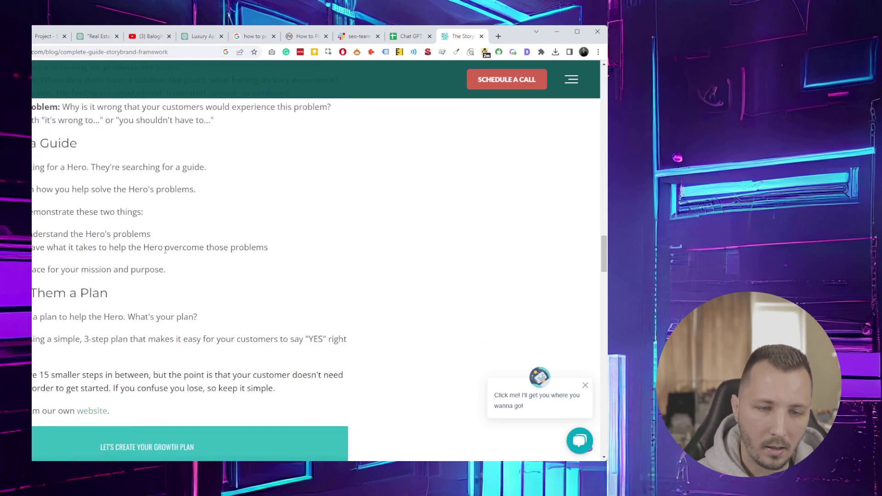
{"action": "scroll", "coordinate": [165, 249], "scroll_direction": "up", "scroll_amount": 4}
{"action": "scroll", "coordinate": [165, 249], "scroll_direction": "down", "scroll_amount": 15}
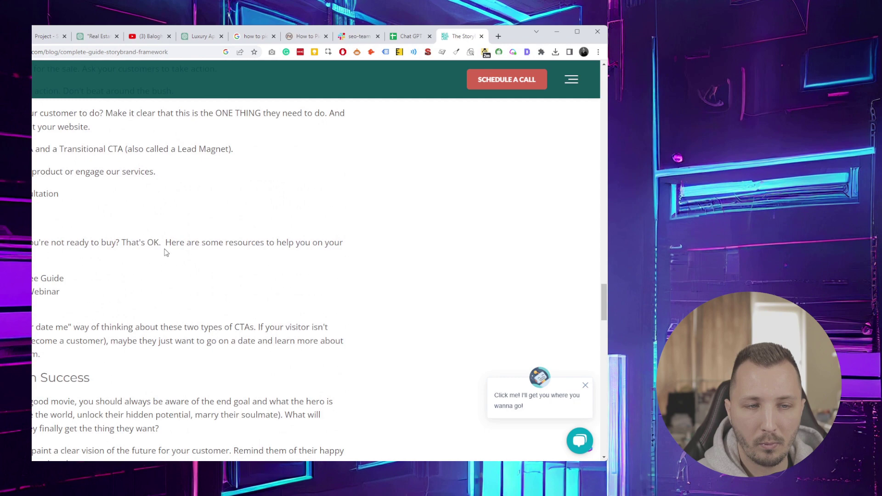
{"action": "scroll", "coordinate": [165, 250], "scroll_direction": "up", "scroll_amount": 15}
{"action": "scroll", "coordinate": [166, 249], "scroll_direction": "down", "scroll_amount": 12}
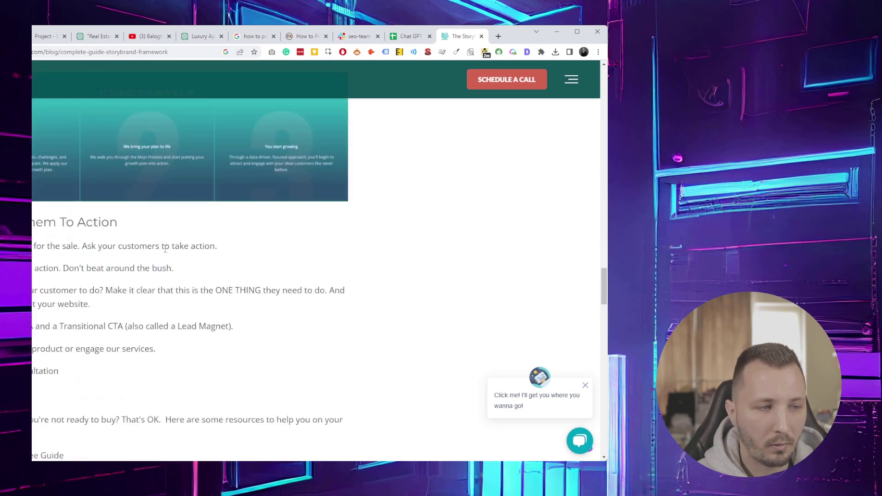
{"action": "scroll", "coordinate": [166, 249], "scroll_direction": "down", "scroll_amount": 4}
{"action": "scroll", "coordinate": [167, 248], "scroll_direction": "up", "scroll_amount": 5}
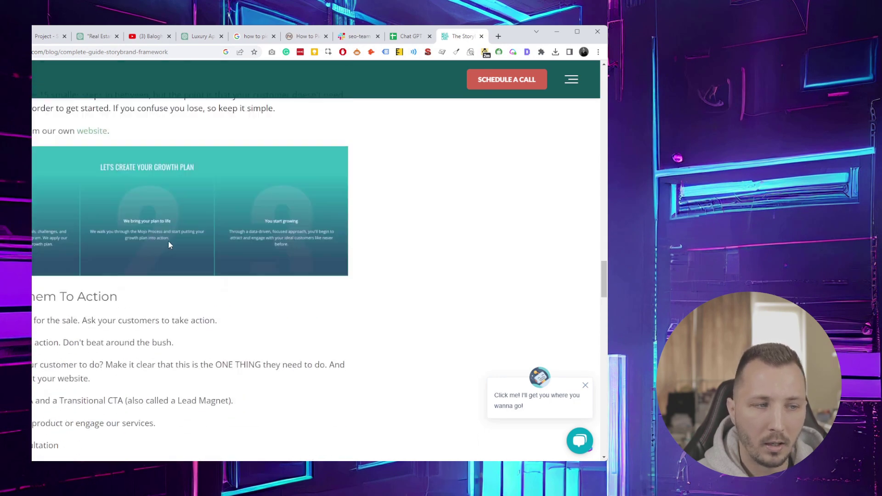
{"action": "scroll", "coordinate": [168, 245], "scroll_direction": "up", "scroll_amount": 8}
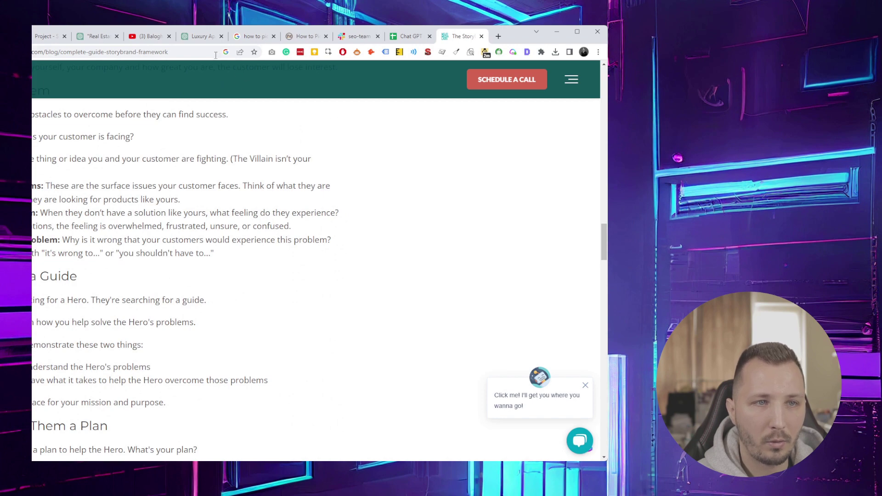
{"action": "left_click", "coordinate": [202, 36]}
{"action": "scroll", "coordinate": [304, 237], "scroll_direction": "up", "scroll_amount": 15}
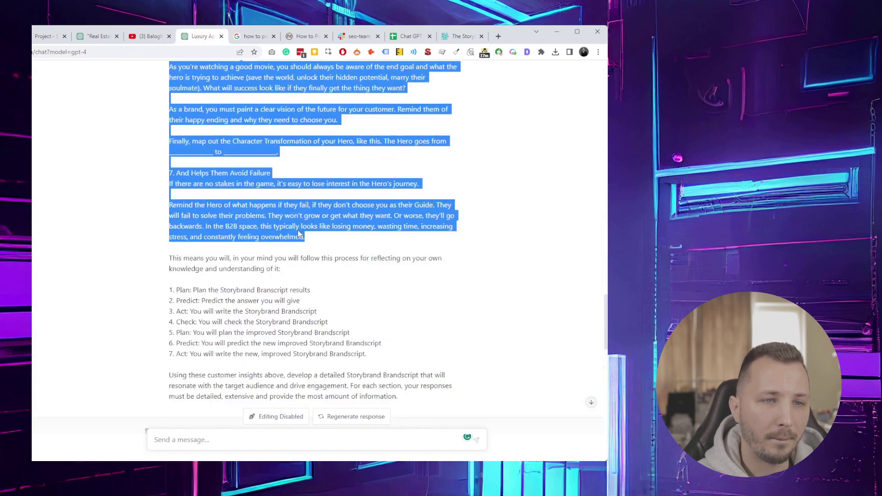
{"action": "scroll", "coordinate": [304, 237], "scroll_direction": "up", "scroll_amount": 10}
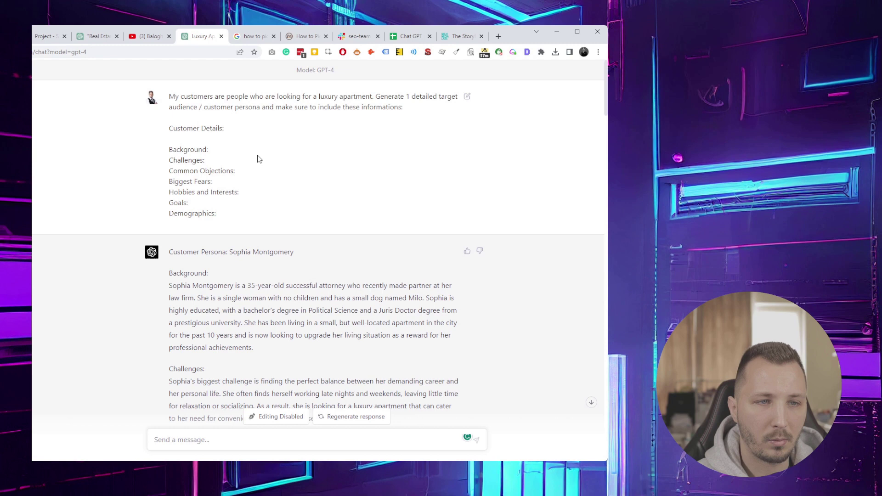
{"action": "left_click_drag", "start_coordinate": [169, 128], "coordinate": [170, 99]}
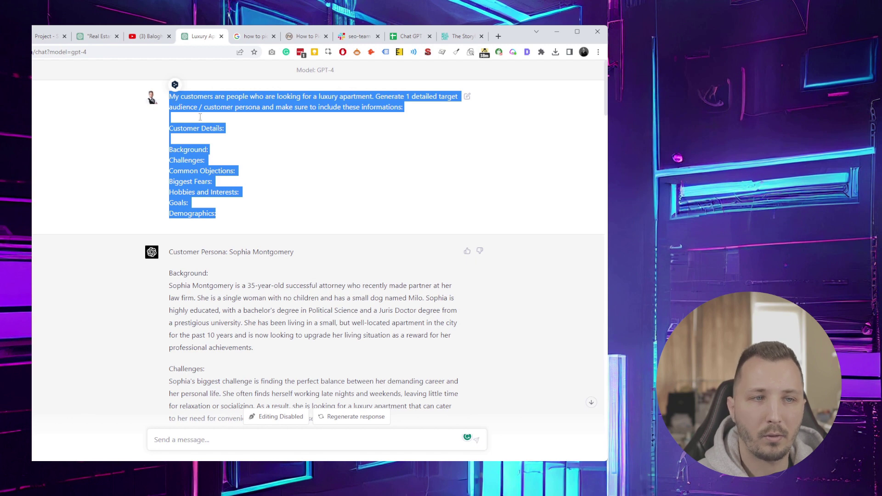
{"action": "left_click", "coordinate": [164, 113]}
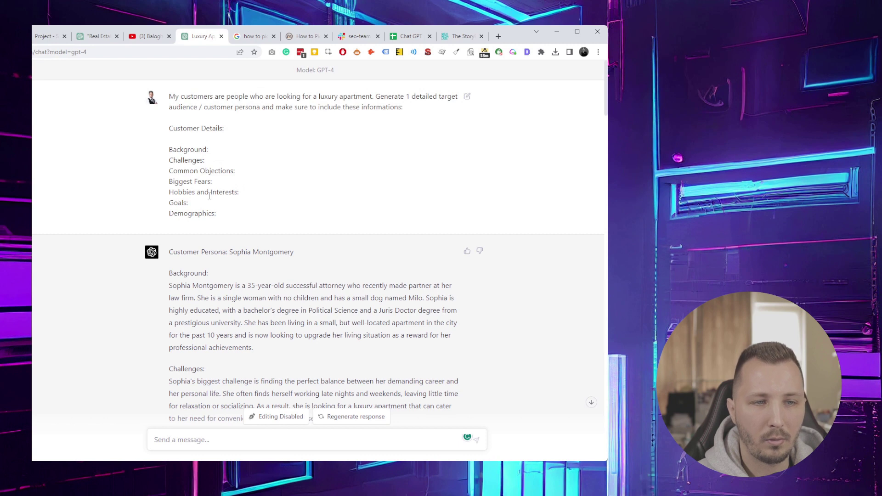
{"action": "scroll", "coordinate": [210, 196], "scroll_direction": "down", "scroll_amount": 4}
{"action": "scroll", "coordinate": [230, 220], "scroll_direction": "up", "scroll_amount": 4}
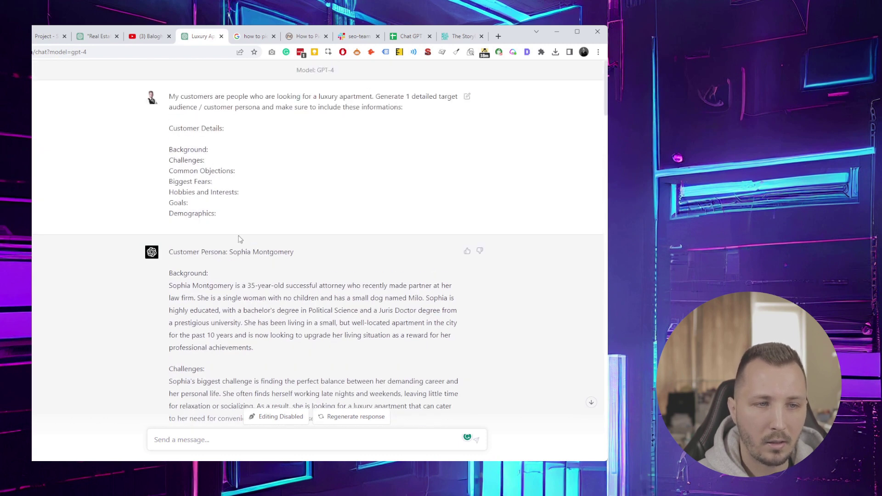
{"action": "left_click_drag", "start_coordinate": [218, 96], "coordinate": [319, 96]}
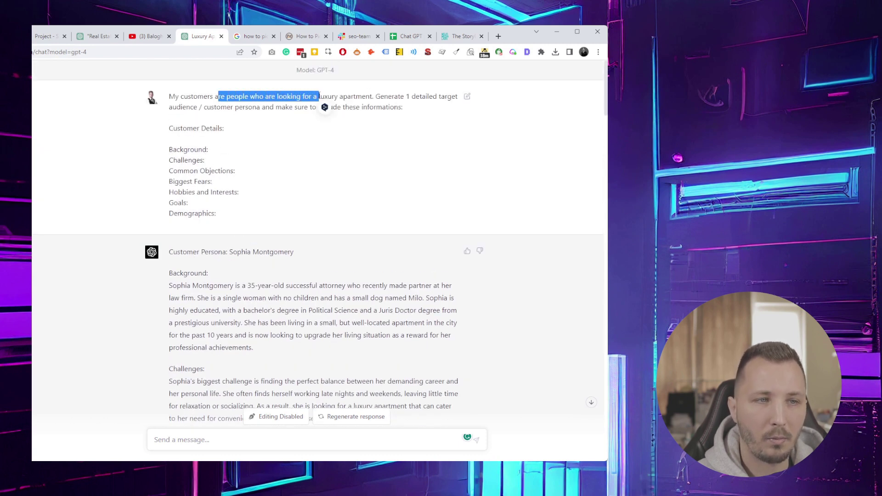
{"action": "left_click", "coordinate": [305, 100]}
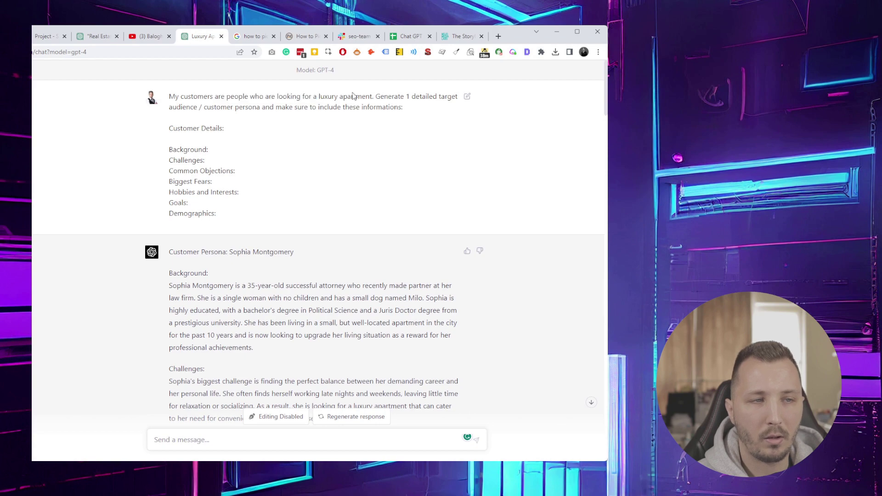
{"action": "scroll", "coordinate": [205, 193], "scroll_direction": "down", "scroll_amount": 2}
{"action": "left_click_drag", "start_coordinate": [169, 188], "coordinate": [253, 260]}
{"action": "scroll", "coordinate": [207, 128], "scroll_direction": "down", "scroll_amount": 8}
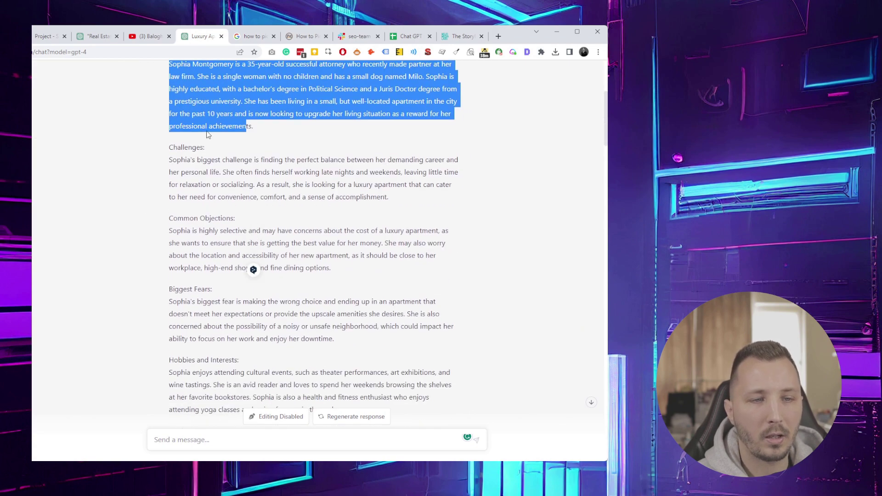
{"action": "scroll", "coordinate": [207, 128], "scroll_direction": "up", "scroll_amount": 8}
{"action": "scroll", "coordinate": [242, 150], "scroll_direction": "down", "scroll_amount": 14}
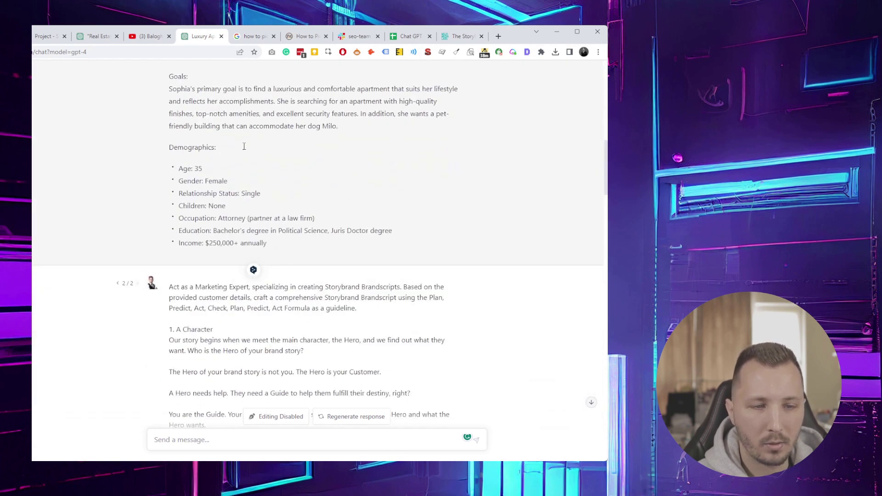
{"action": "left_click_drag", "start_coordinate": [169, 109], "coordinate": [321, 215]}
{"action": "scroll", "coordinate": [393, 276], "scroll_direction": "down", "scroll_amount": 2}
{"action": "scroll", "coordinate": [349, 248], "scroll_direction": "down", "scroll_amount": 4}
{"action": "scroll", "coordinate": [331, 230], "scroll_direction": "up", "scroll_amount": 1}
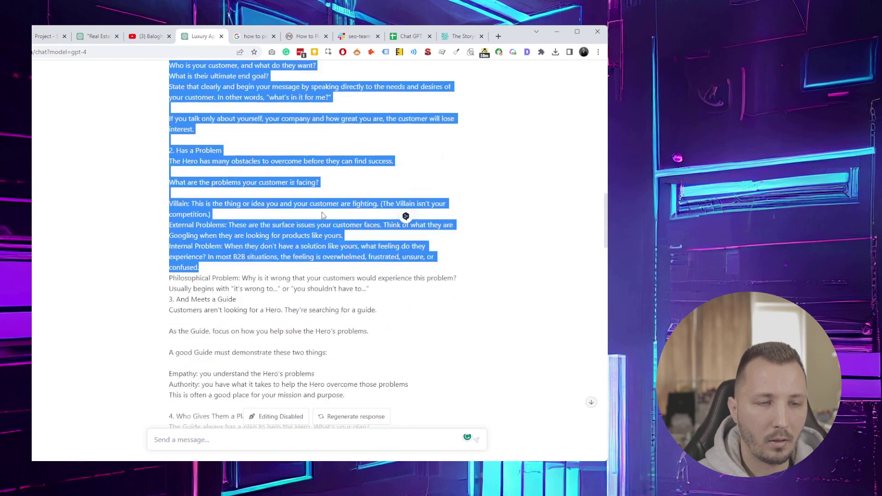
{"action": "scroll", "coordinate": [322, 216], "scroll_direction": "up", "scroll_amount": 5}
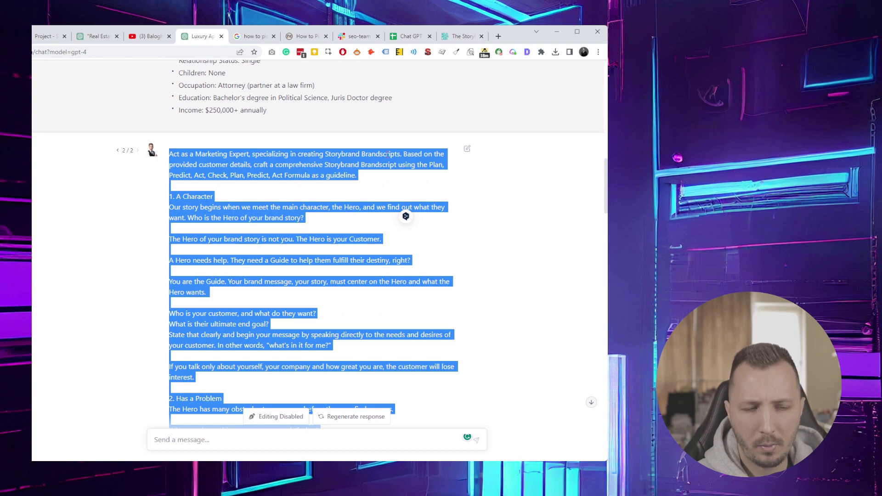
{"action": "scroll", "coordinate": [388, 155], "scroll_direction": "up", "scroll_amount": 15}
{"action": "scroll", "coordinate": [351, 211], "scroll_direction": "down", "scroll_amount": 3}
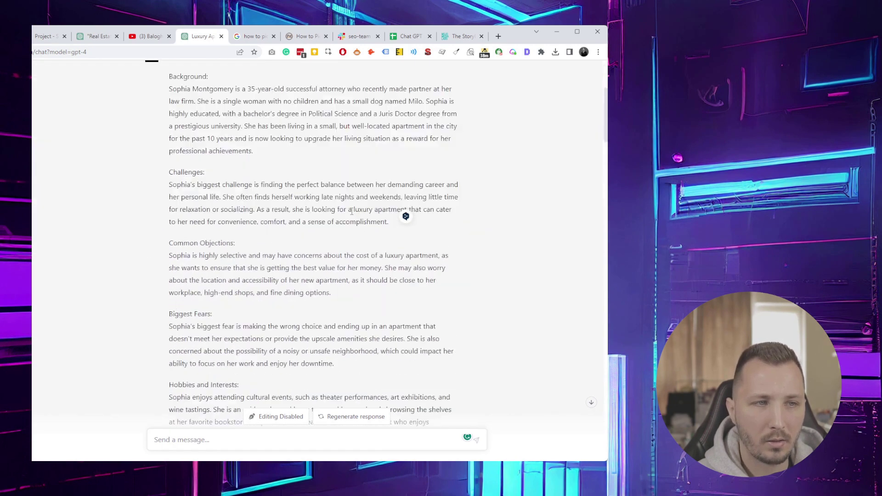
{"action": "scroll", "coordinate": [351, 211], "scroll_direction": "down", "scroll_amount": 10}
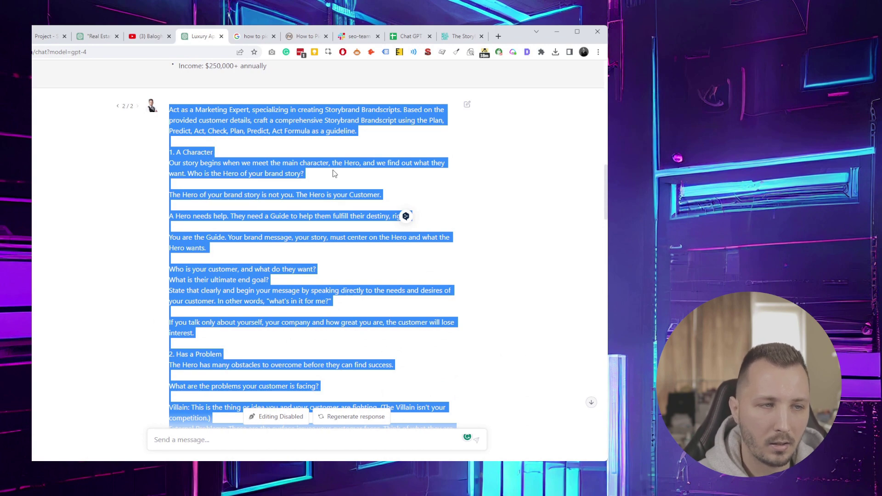
{"action": "left_click", "coordinate": [192, 156]}
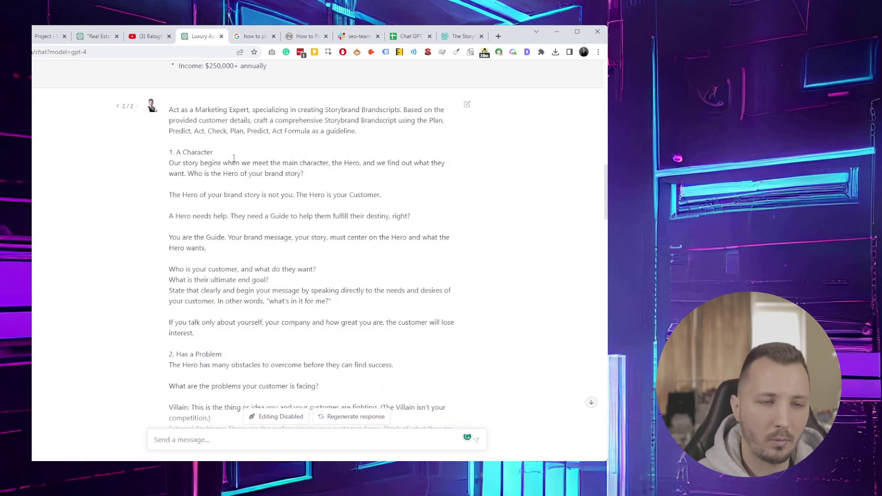
{"action": "scroll", "coordinate": [233, 158], "scroll_direction": "down", "scroll_amount": 18}
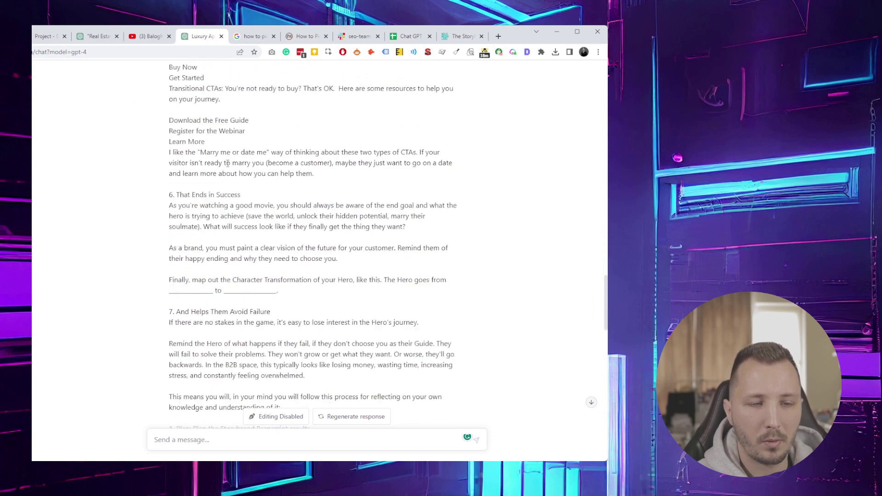
{"action": "scroll", "coordinate": [227, 163], "scroll_direction": "down", "scroll_amount": 3}
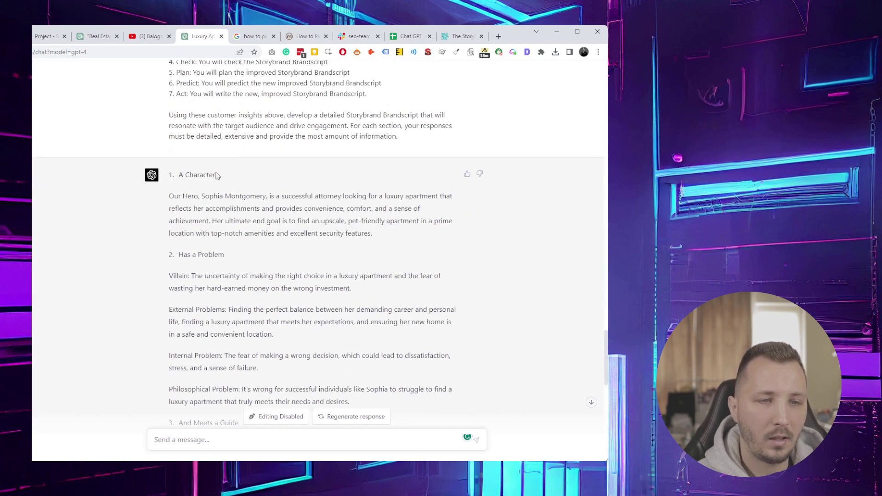
{"action": "left_click_drag", "start_coordinate": [177, 178], "coordinate": [203, 179]}
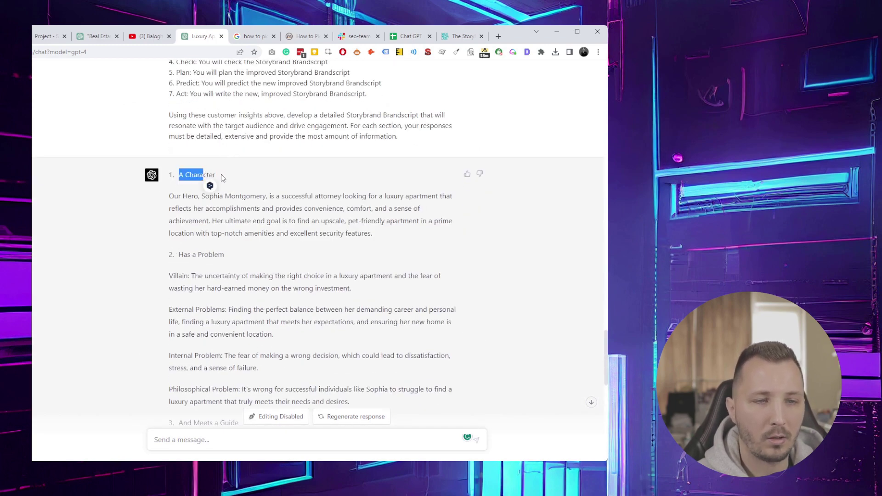
{"action": "scroll", "coordinate": [222, 177], "scroll_direction": "down", "scroll_amount": 2}
{"action": "scroll", "coordinate": [225, 179], "scroll_direction": "down", "scroll_amount": 13}
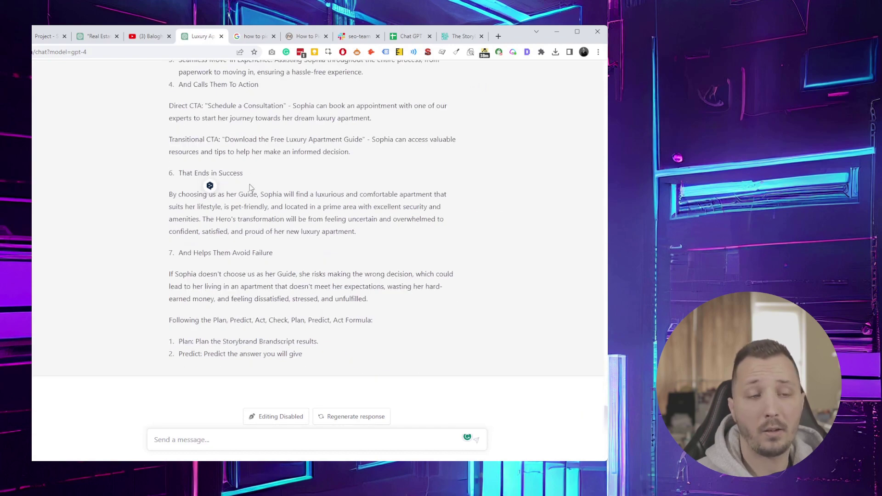
{"action": "scroll", "coordinate": [296, 211], "scroll_direction": "up", "scroll_amount": 14}
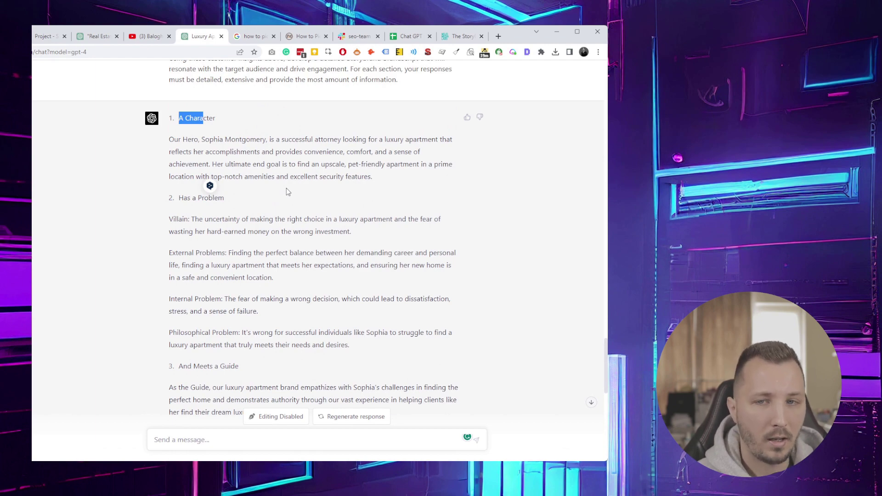
{"action": "scroll", "coordinate": [285, 189], "scroll_direction": "up", "scroll_amount": 11}
{"action": "scroll", "coordinate": [324, 197], "scroll_direction": "down", "scroll_amount": 20}
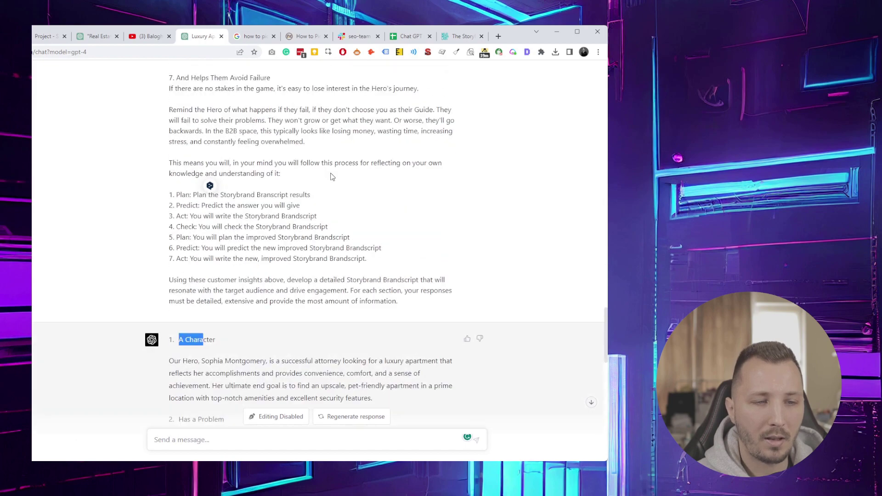
{"action": "scroll", "coordinate": [322, 191], "scroll_direction": "up", "scroll_amount": 20}
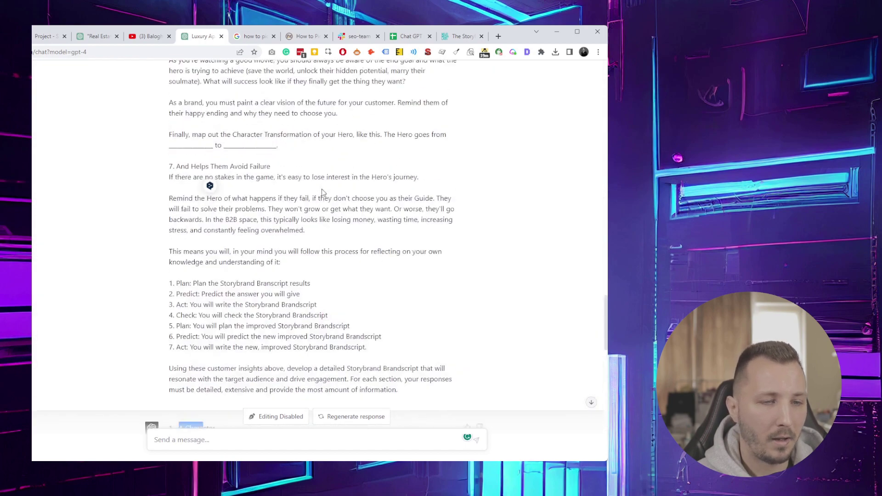
{"action": "scroll", "coordinate": [312, 180], "scroll_direction": "up", "scroll_amount": 20}
{"action": "scroll", "coordinate": [308, 179], "scroll_direction": "down", "scroll_amount": 19}
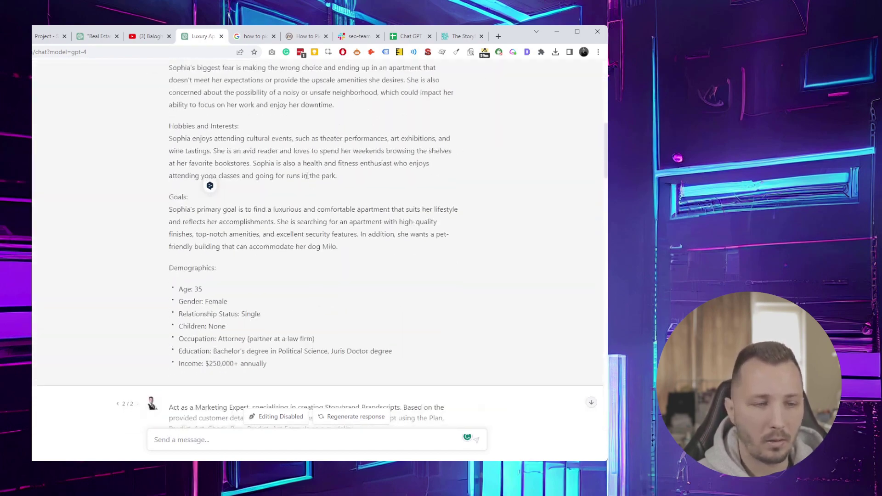
{"action": "scroll", "coordinate": [303, 177], "scroll_direction": "down", "scroll_amount": 10}
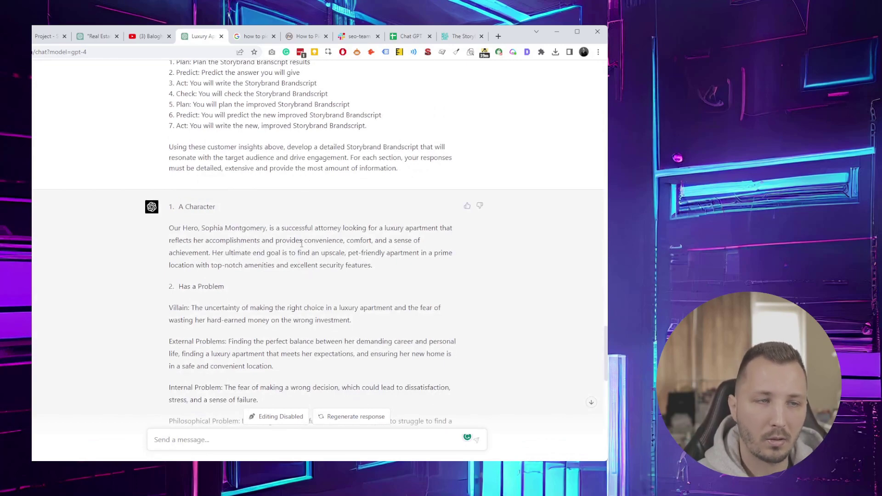
{"action": "scroll", "coordinate": [298, 239], "scroll_direction": "down", "scroll_amount": 15}
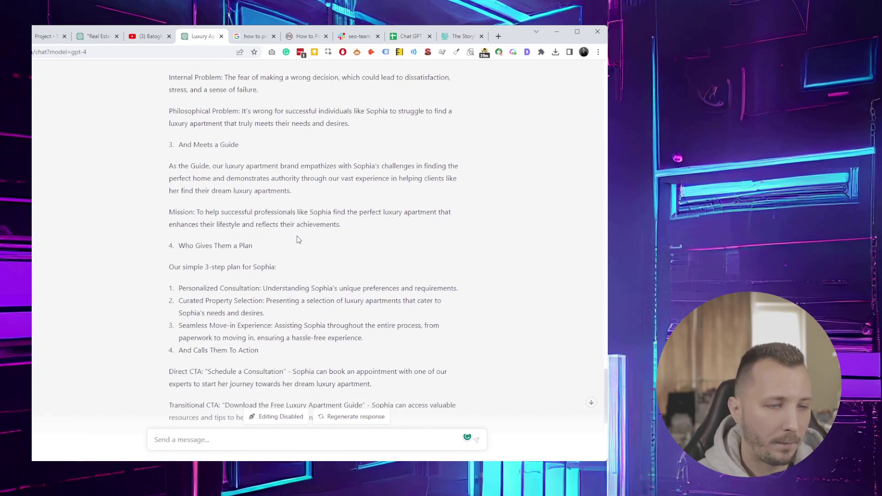